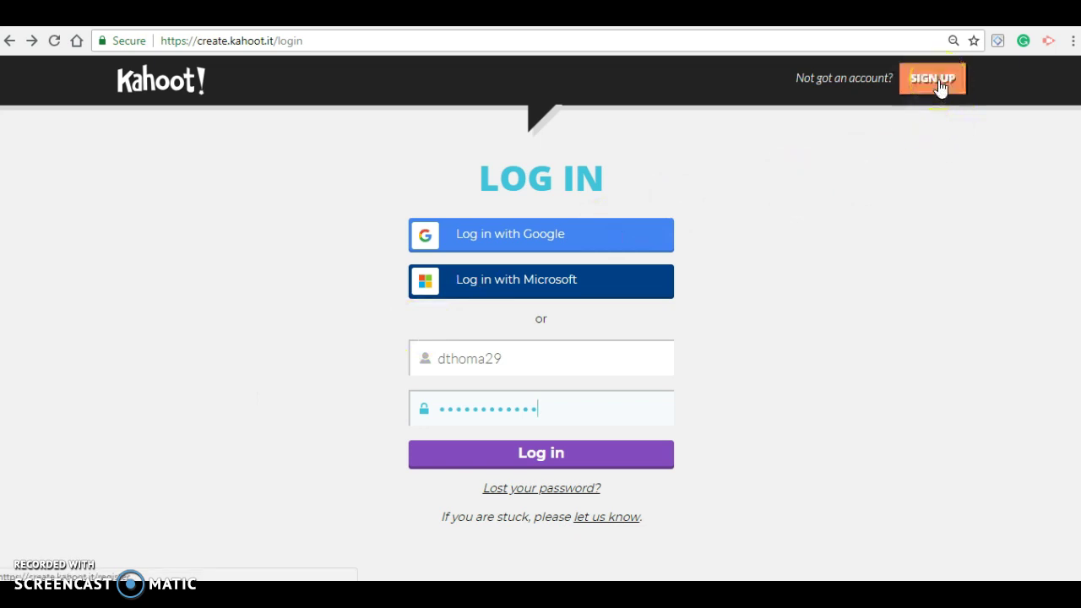
Log in to Kahoot! with the entered username and password
click(612, 462)
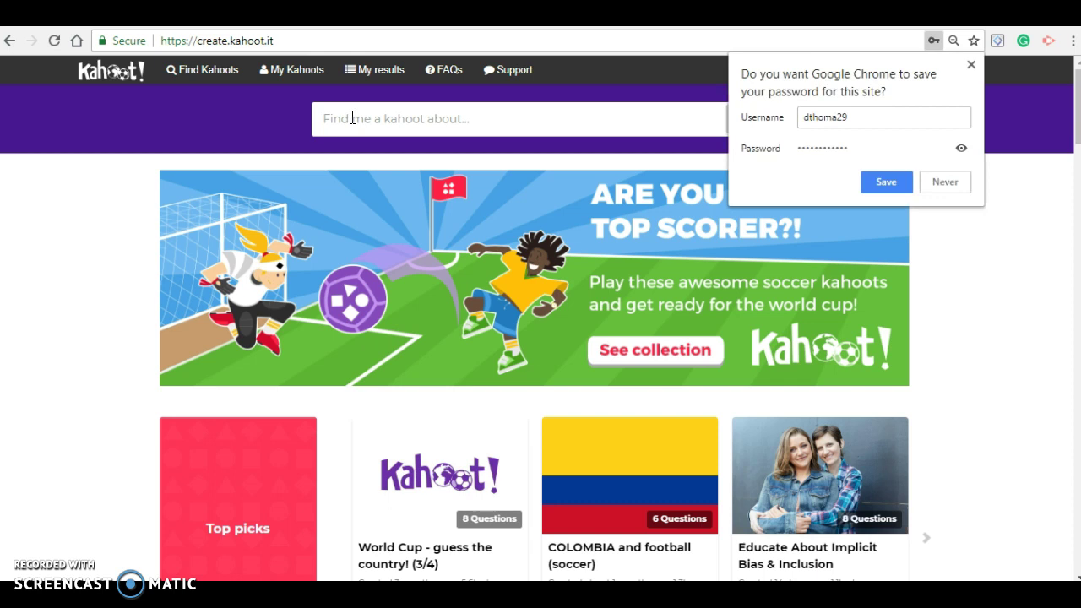
Dismiss the save-password prompt and search 'digestive', picking the Digestive System suggestion
click(971, 65)
click(504, 129)
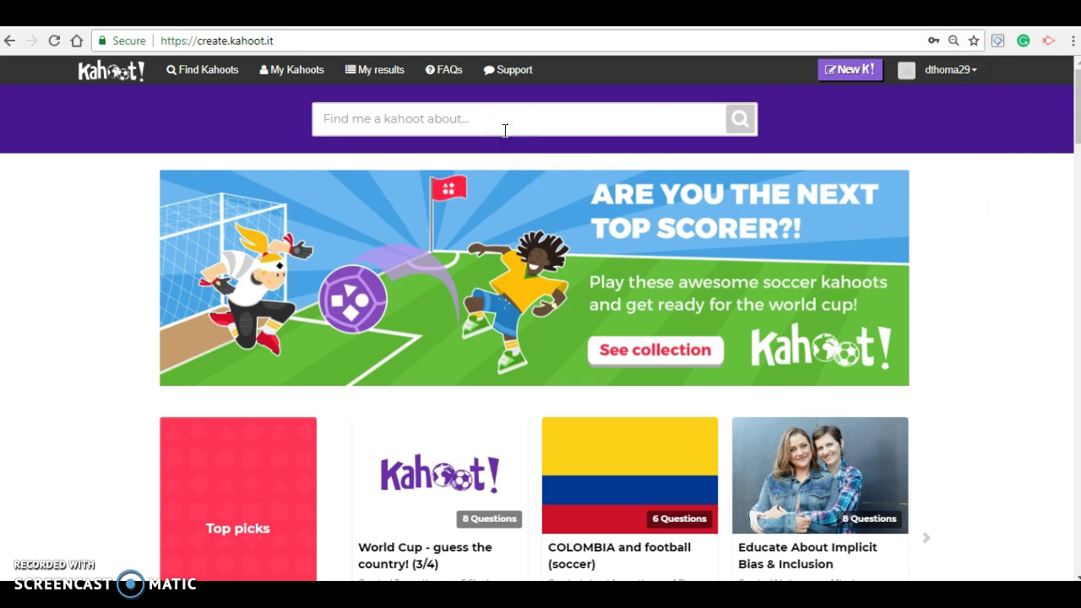
text(digestive)
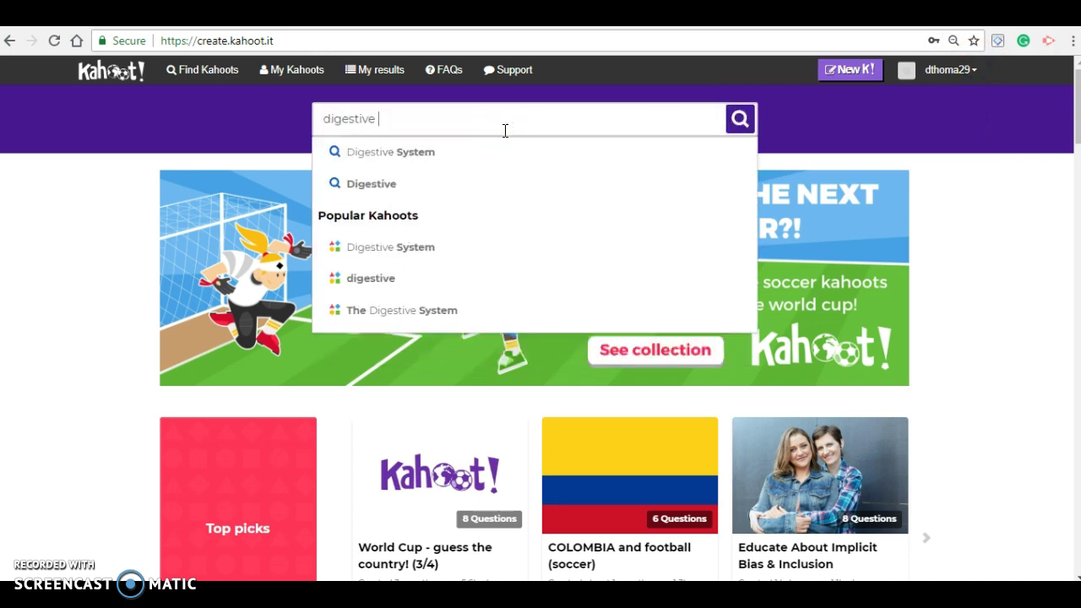
click(474, 160)
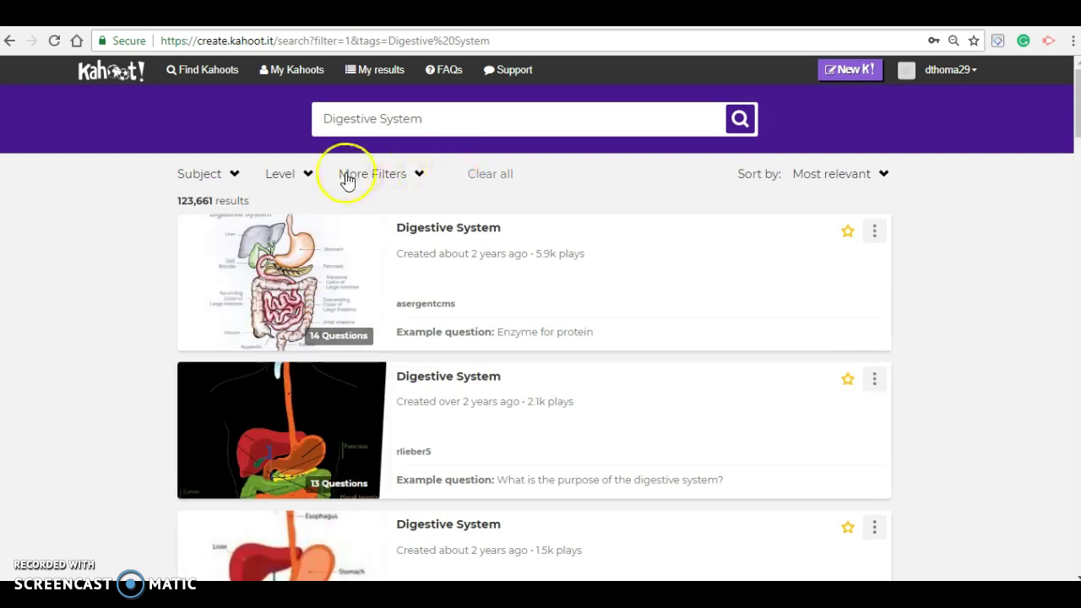
Filter the results to Grade 7 and open the first Digestive System quiz
click(310, 175)
click(406, 246)
click(476, 312)
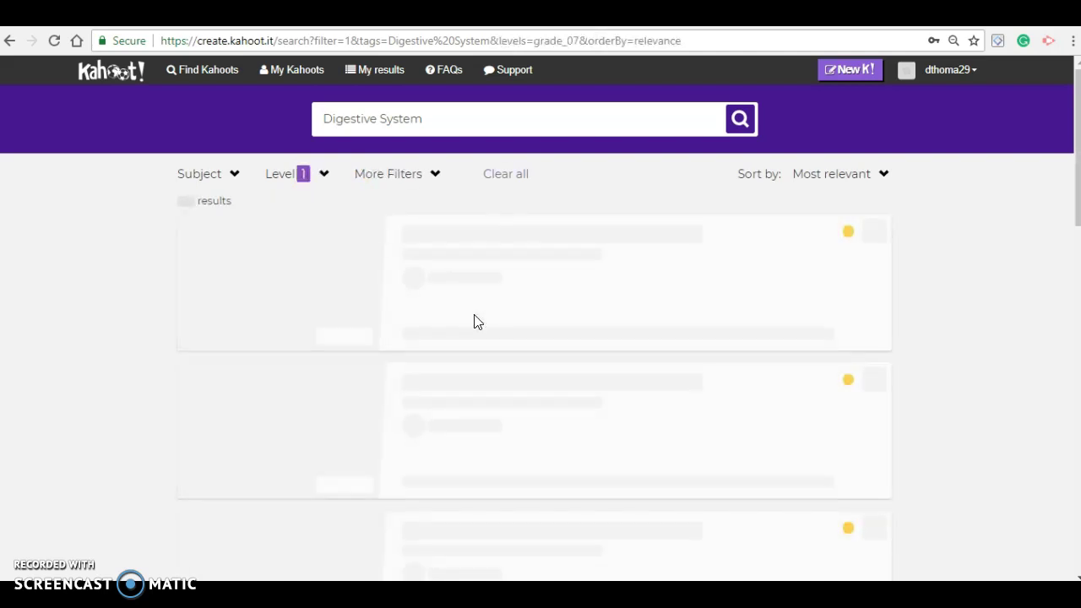
click(453, 316)
click(342, 292)
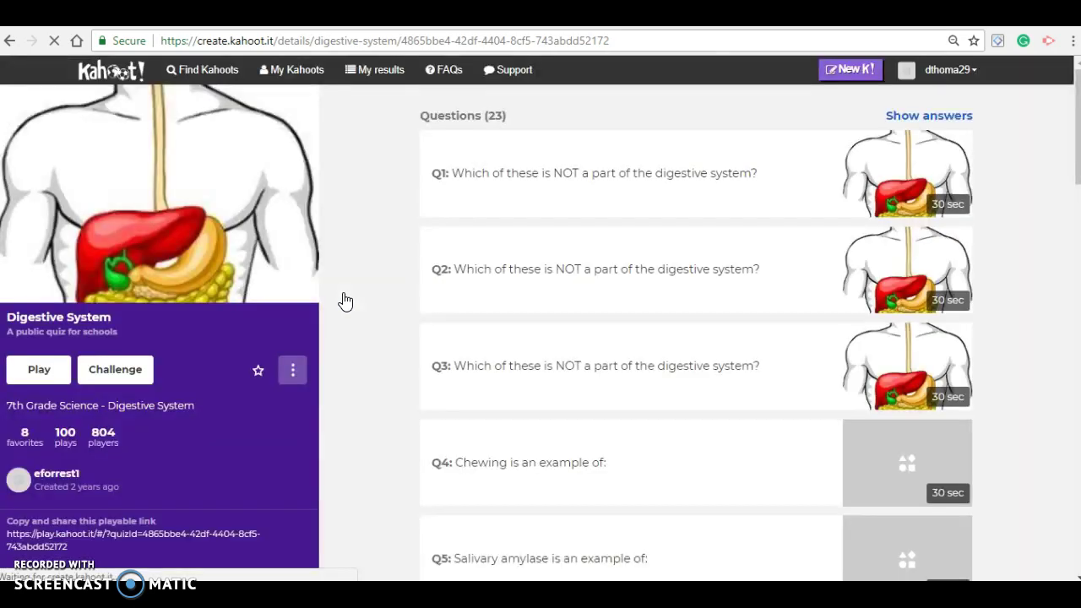
Show the answers to every question in the Digestive System quiz
click(916, 122)
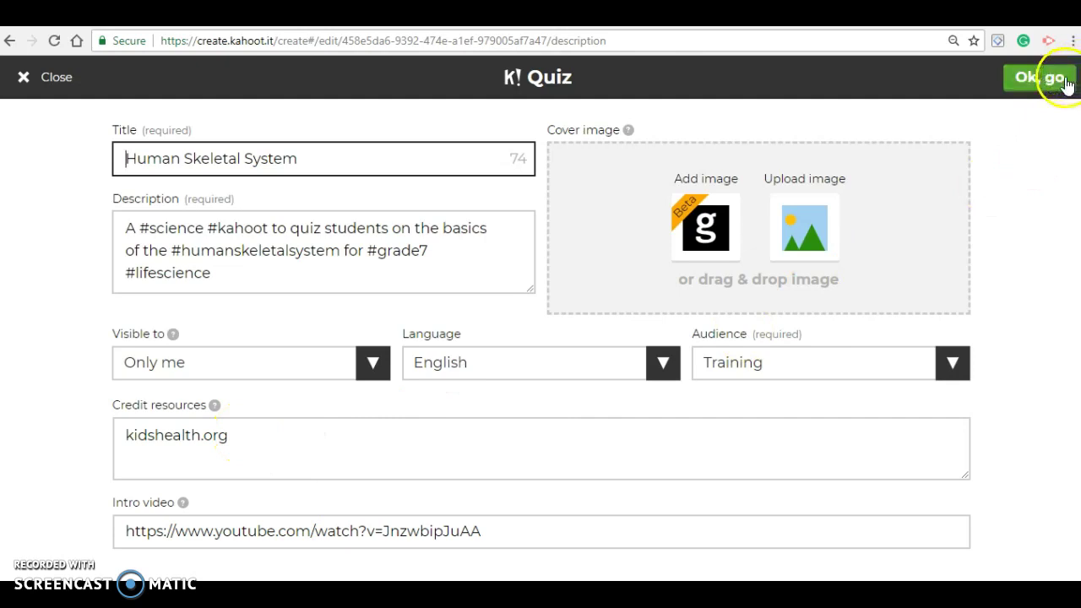
Confirm the quiz settings and review question 1, keeping its 10-second time limit
click(1064, 81)
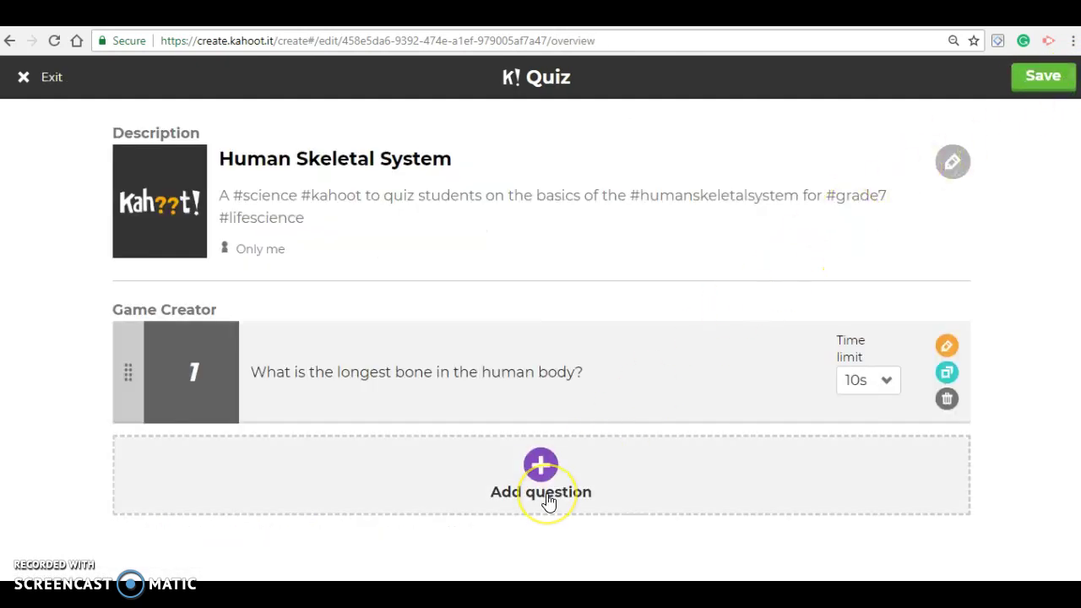
click(542, 478)
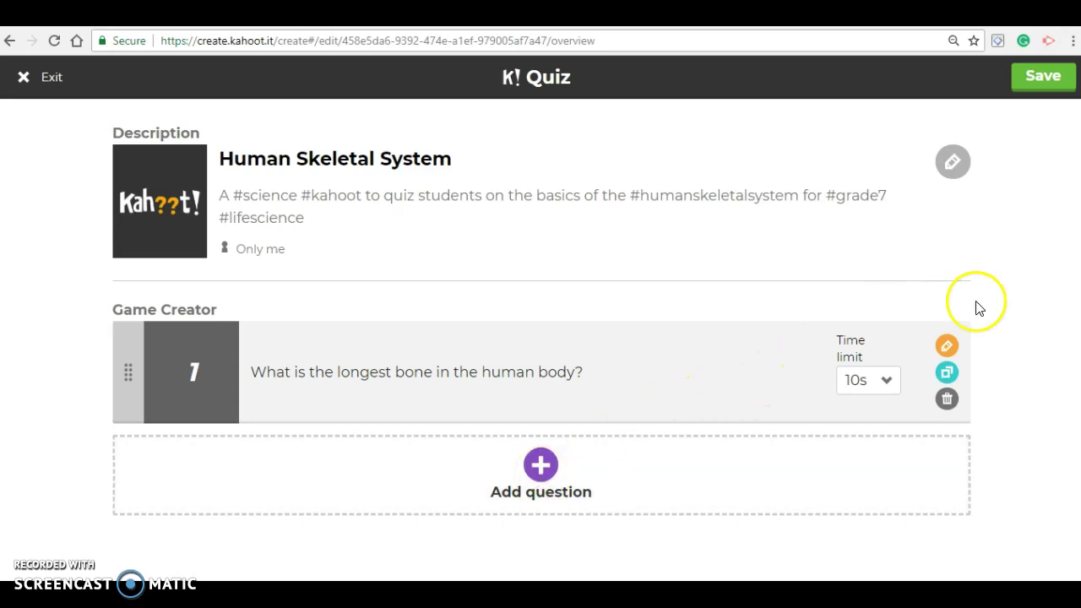
click(946, 348)
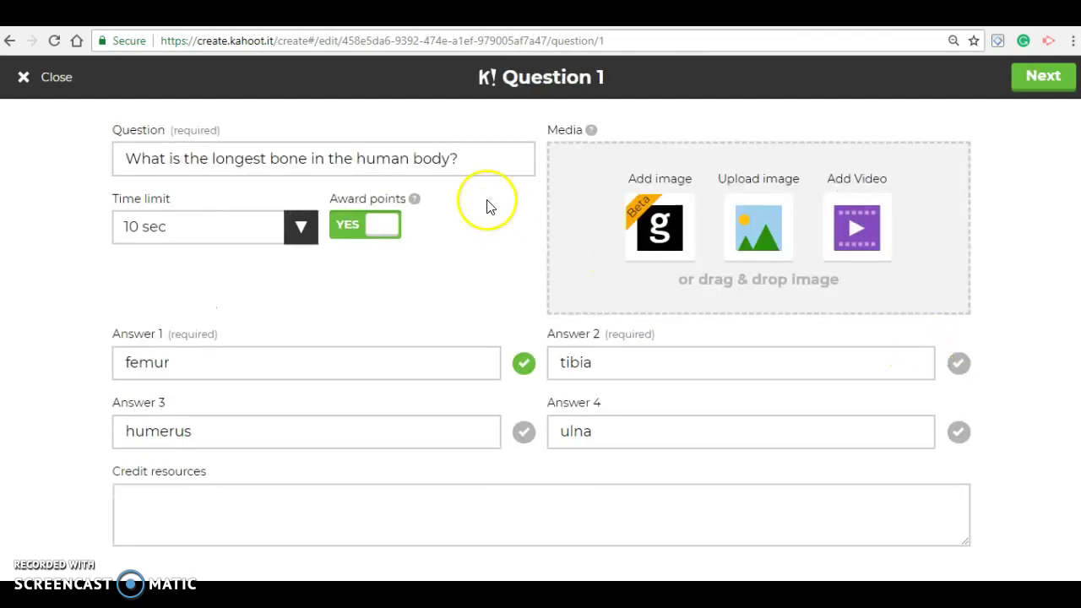
click(298, 236)
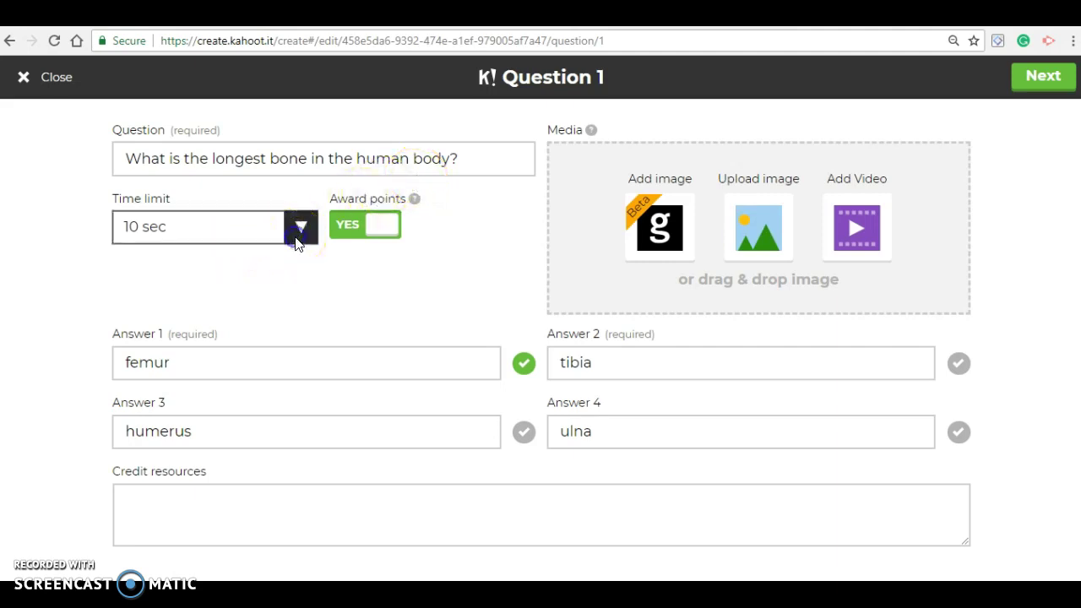
click(389, 307)
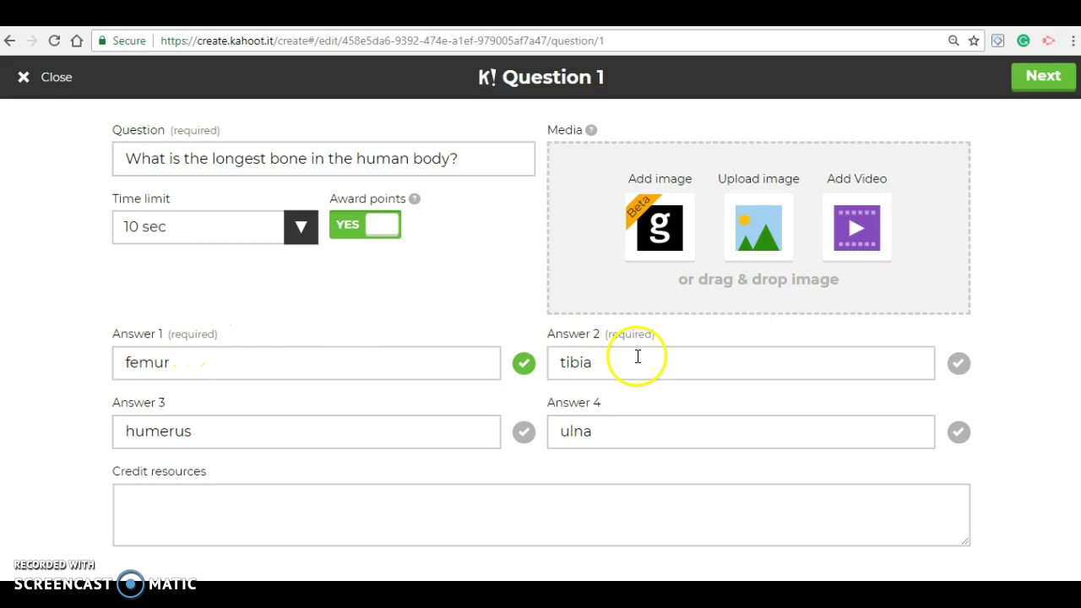
click(1025, 91)
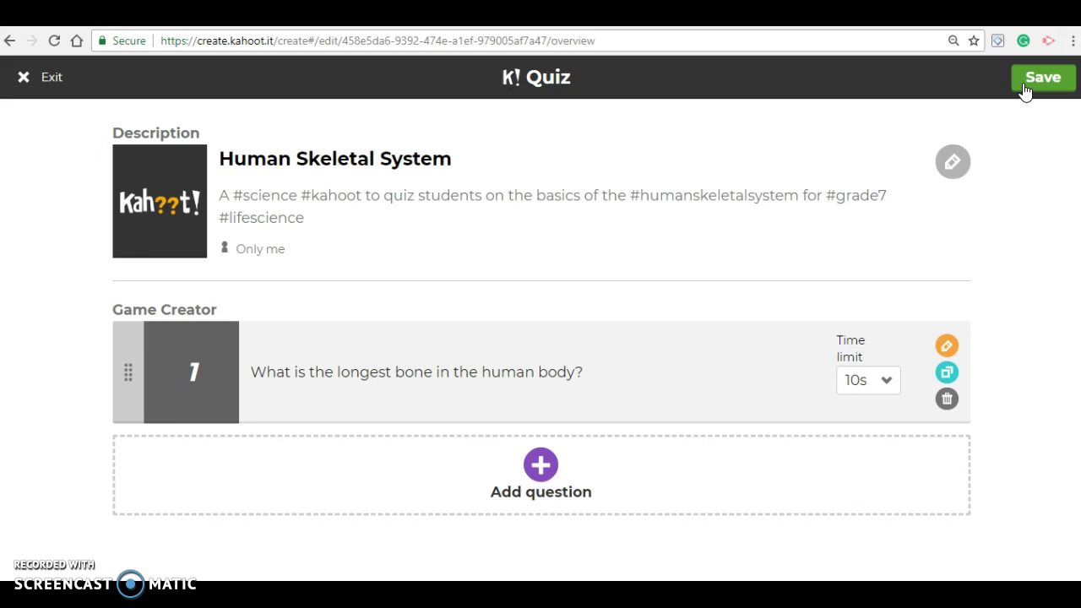
Save the Human Skeletal System quiz and view My Kahoots
click(1025, 90)
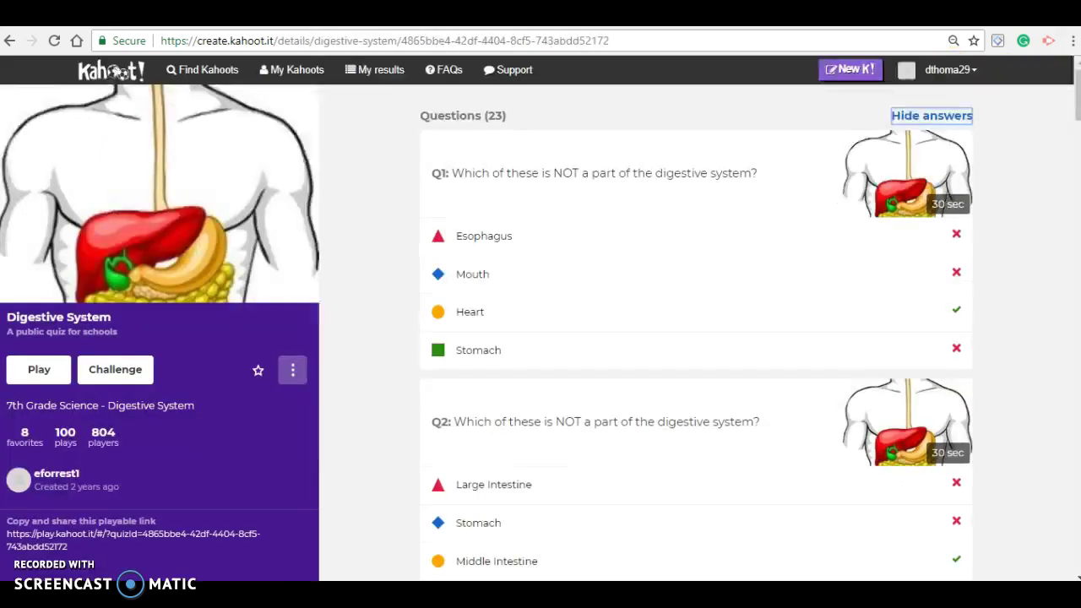
click(275, 74)
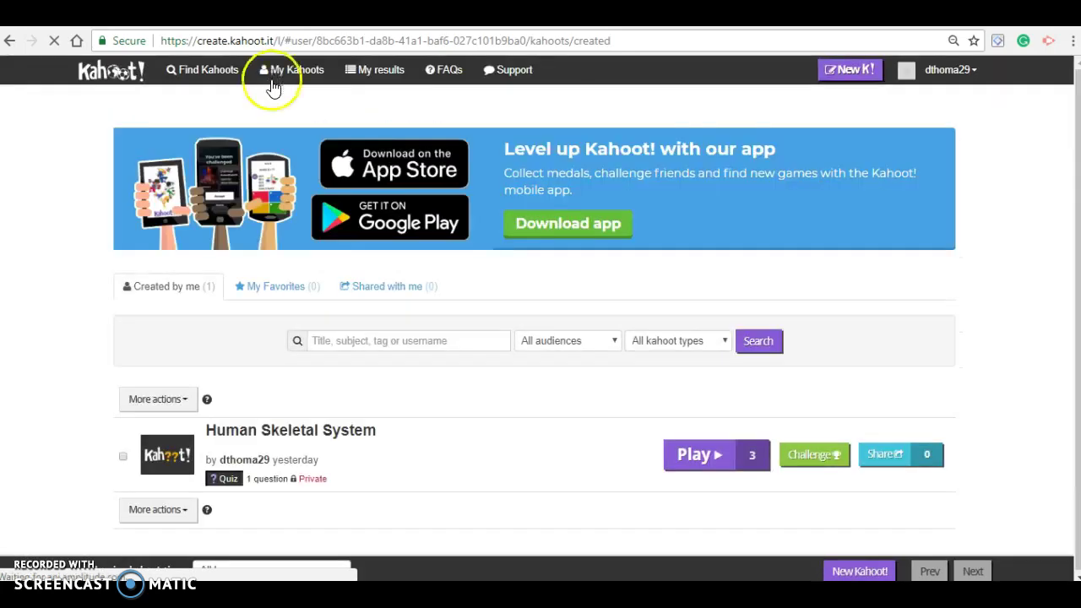
Launch Human Skeletal System for hosting and snap it beside the kahoot.it join page
click(723, 468)
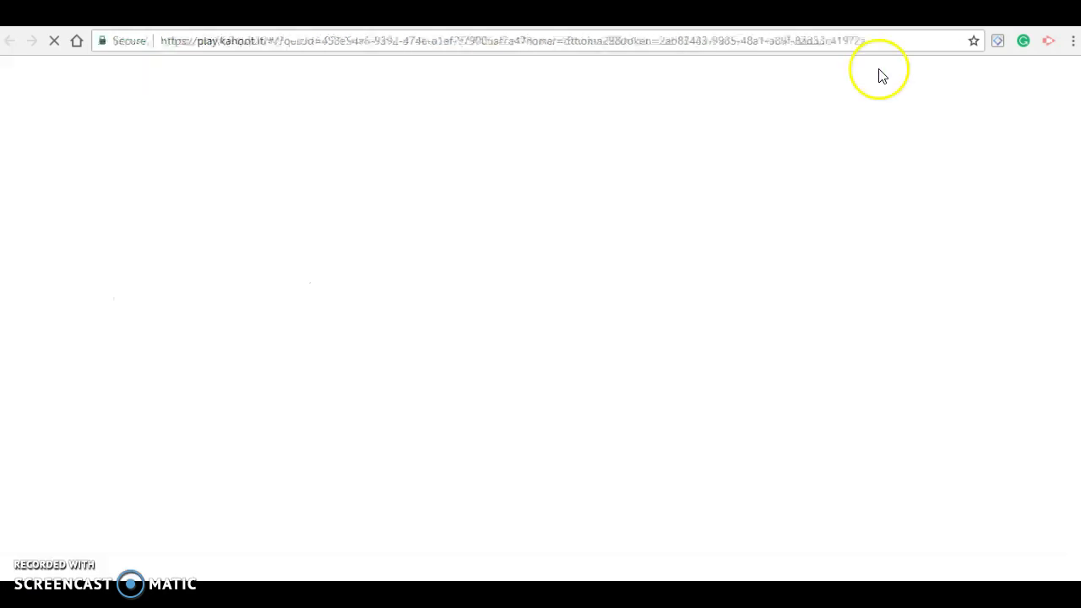
key(super+Right)
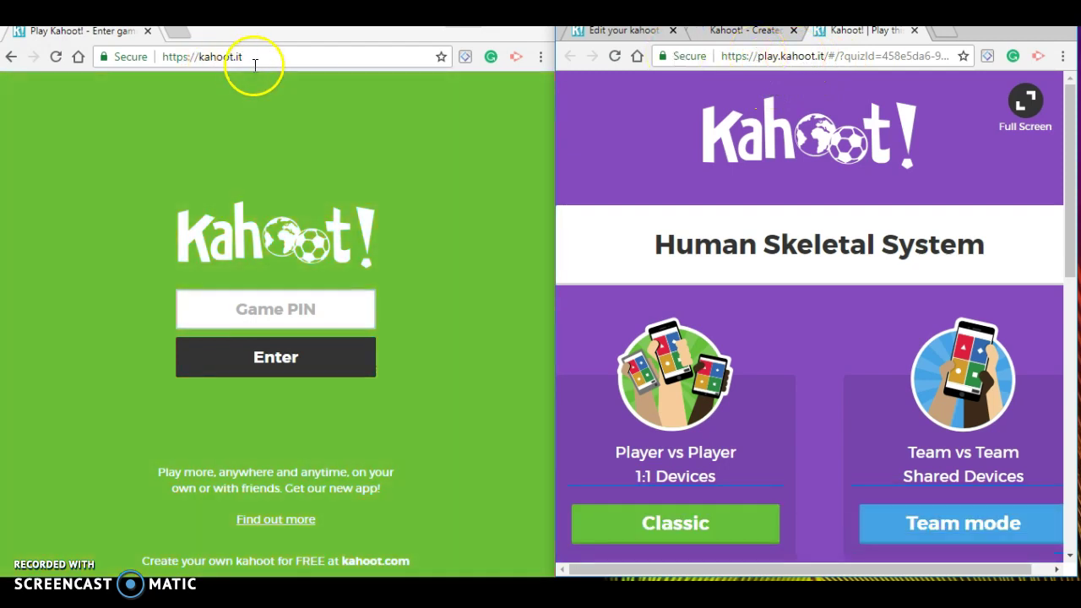
Host in Classic mode and paste game PIN 7016918 into the player's Game PIN box
click(687, 533)
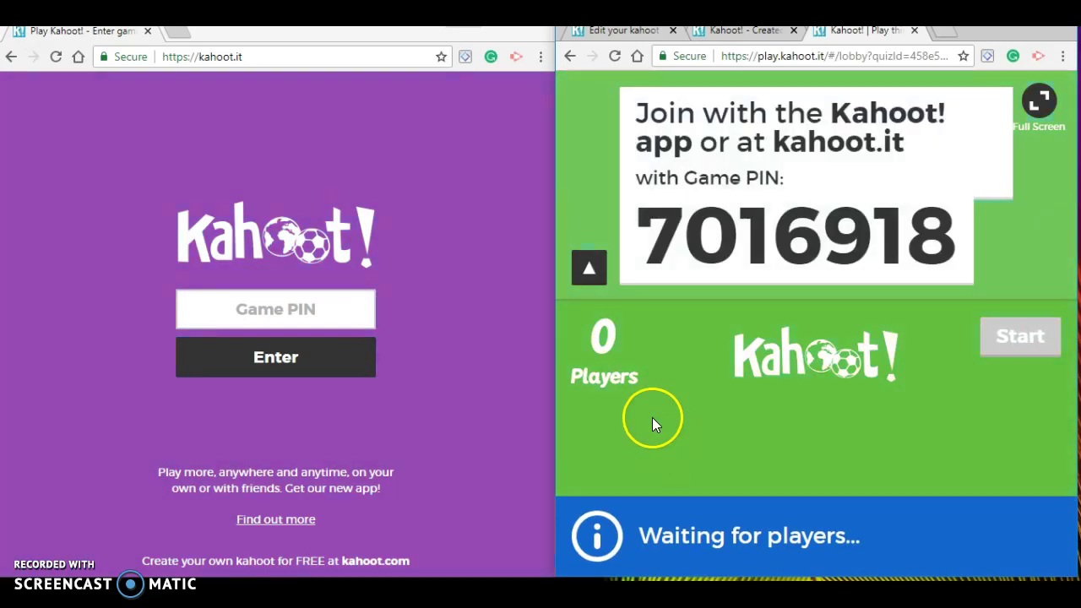
double_click(975, 254)
double_click(949, 265)
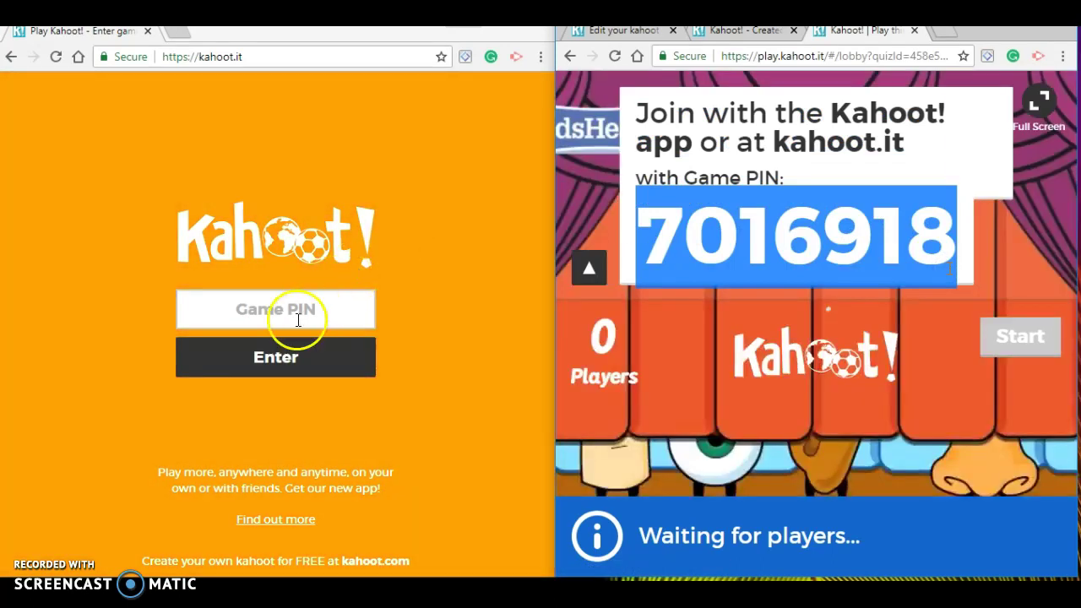
click(297, 319)
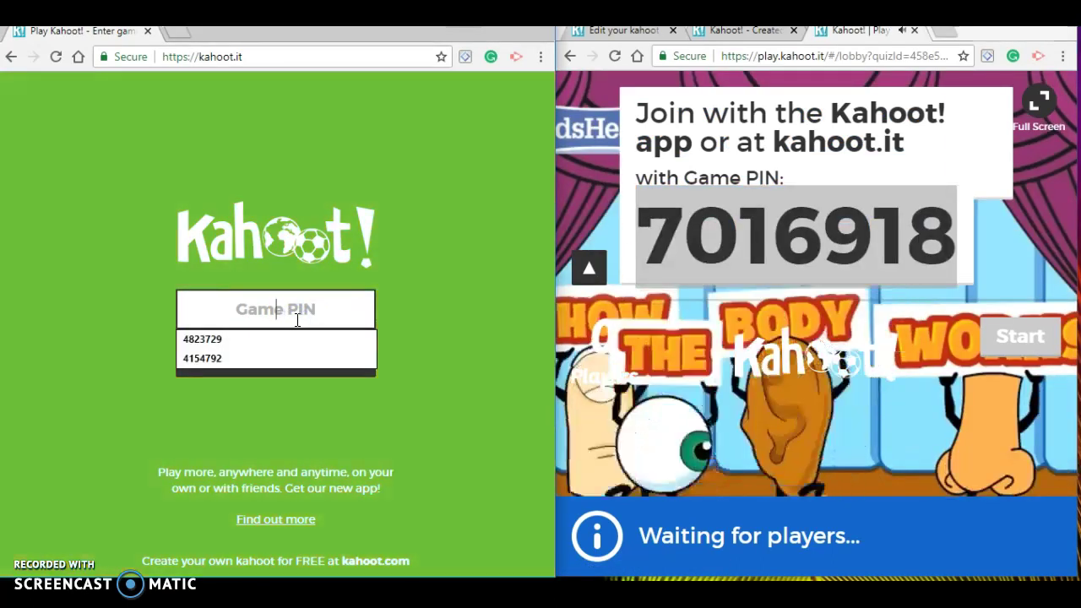
key(ctrl+v)
Submit the PIN and join the game with a saved nickname
click(302, 372)
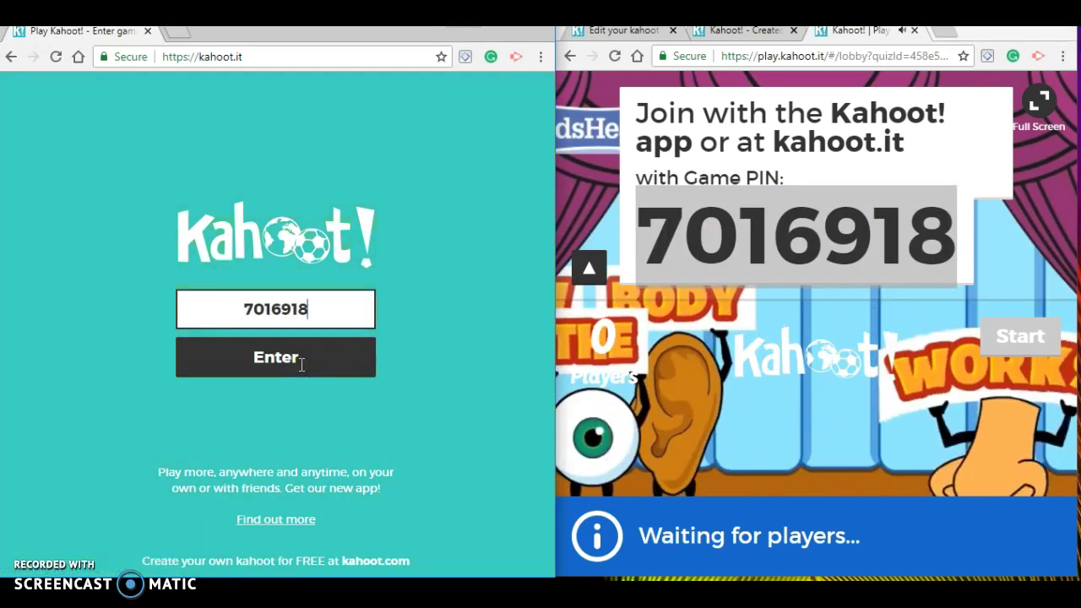
click(302, 365)
click(284, 353)
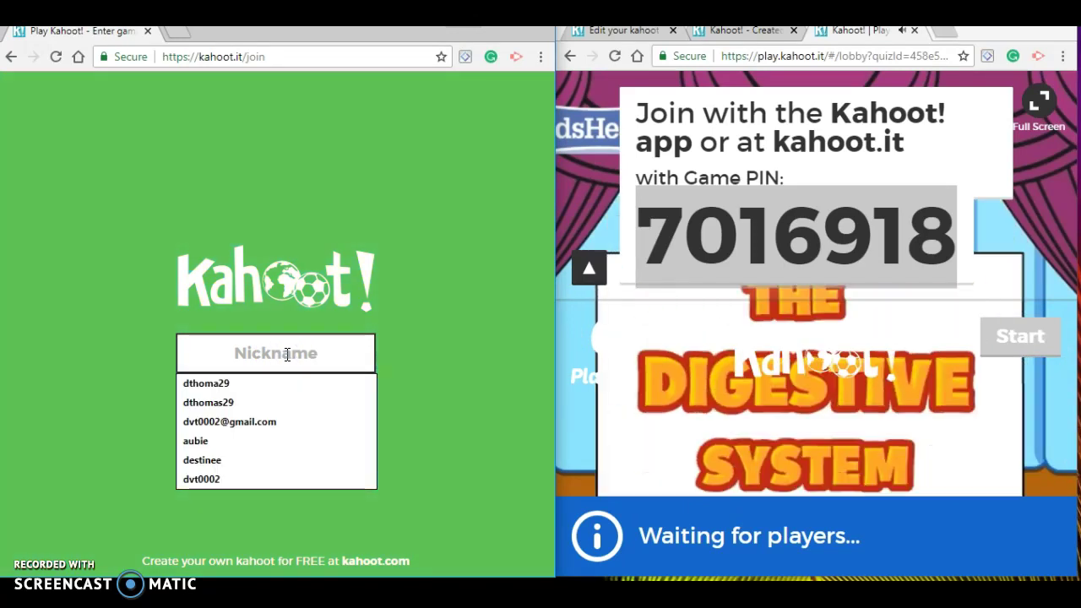
click(213, 383)
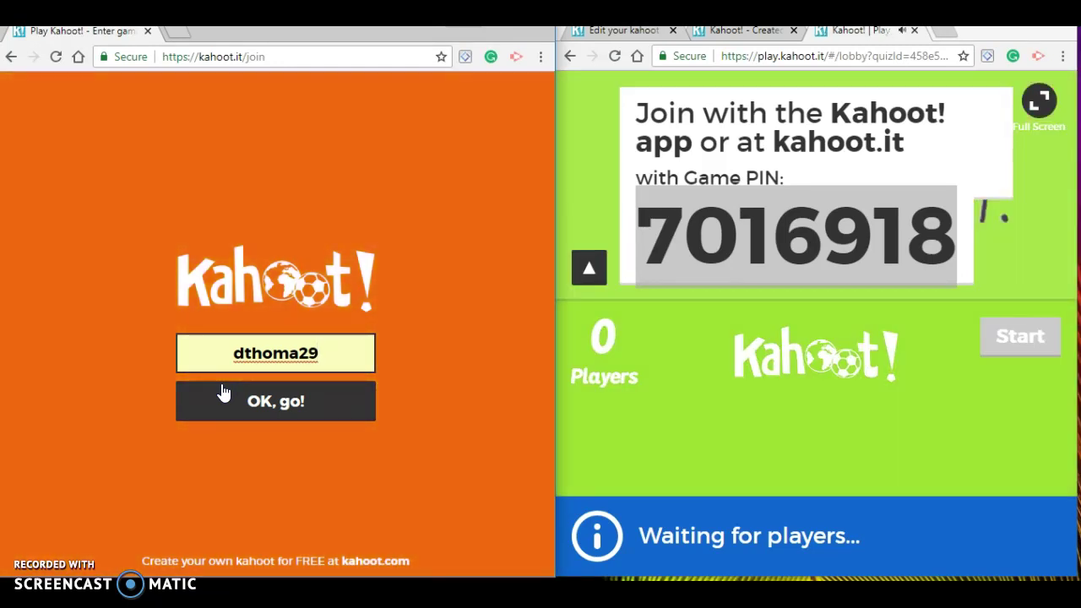
click(261, 397)
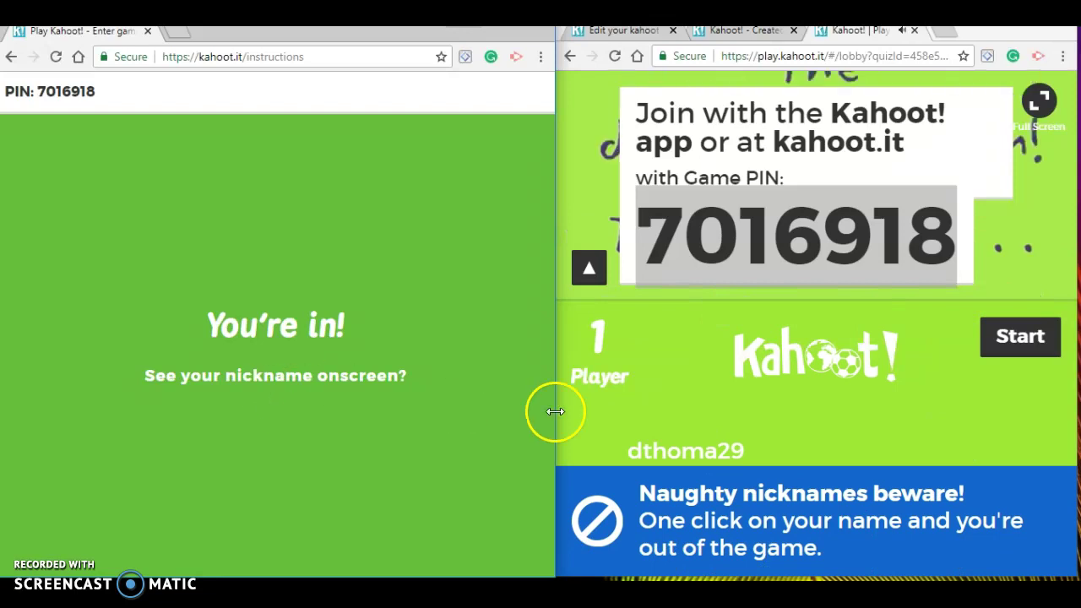
mouse_move(667, 461)
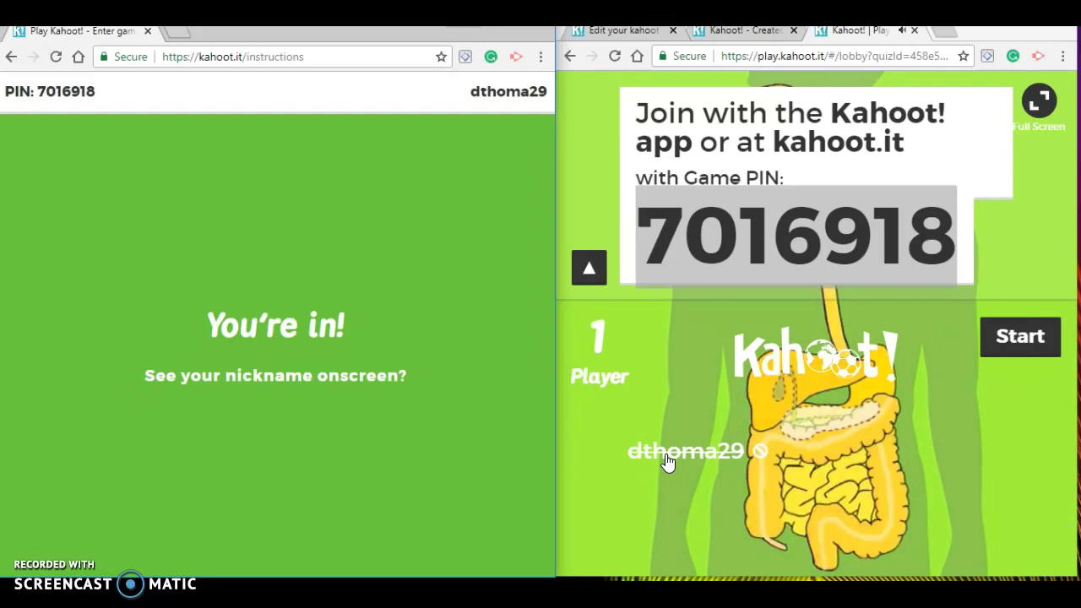
Start the game, answer femur on the player screen, and advance past the results
click(1021, 338)
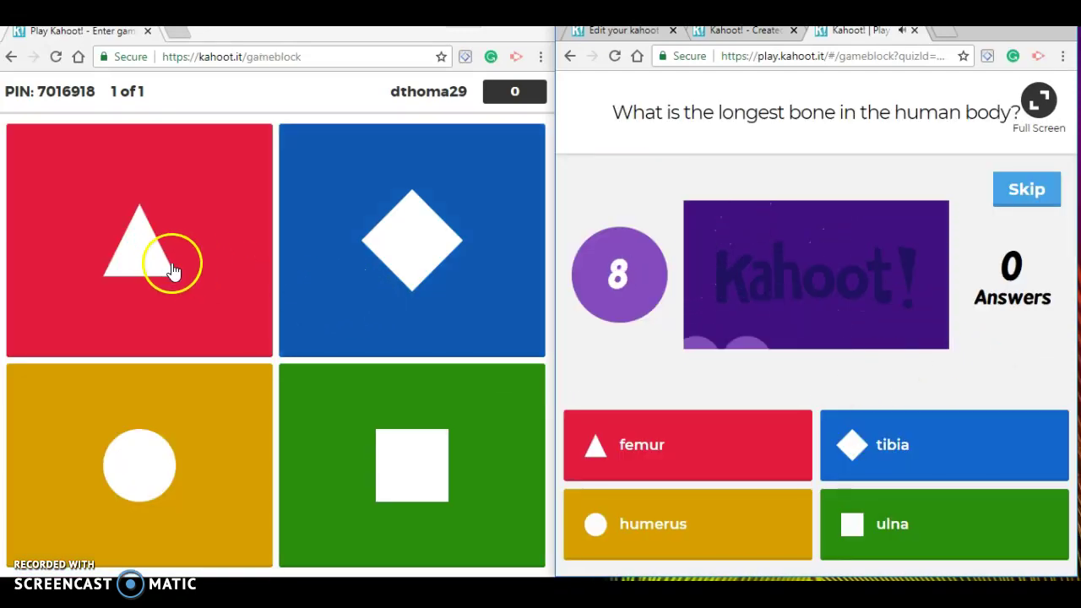
click(165, 268)
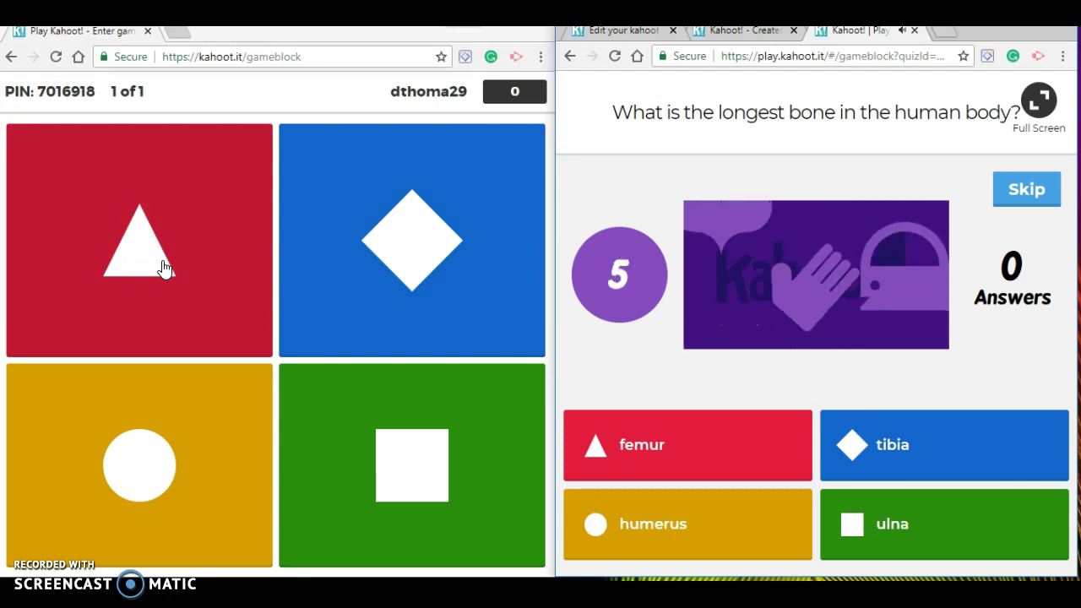
click(164, 267)
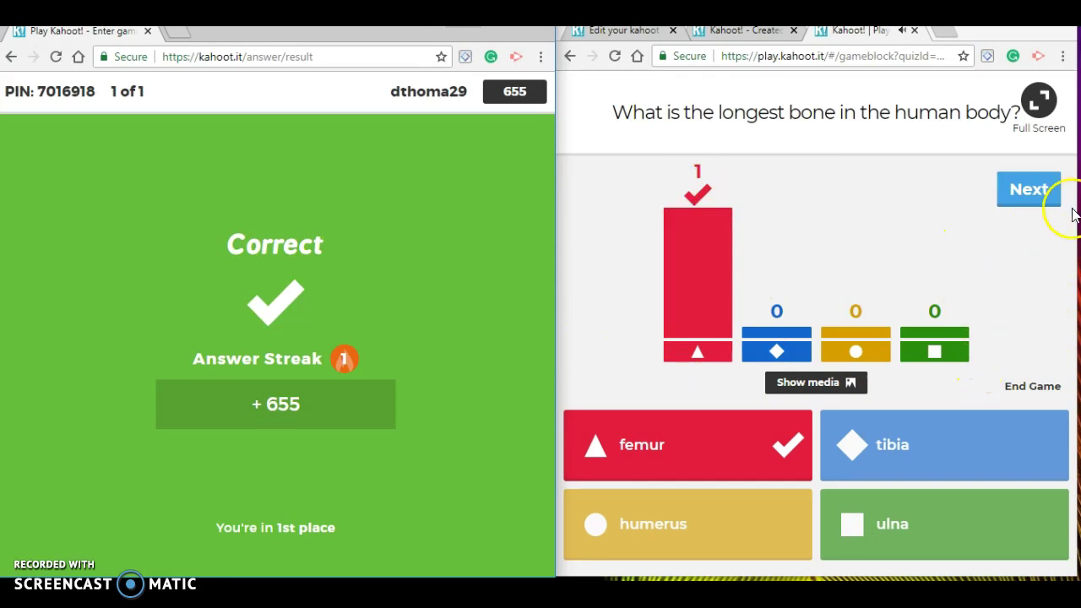
click(1044, 194)
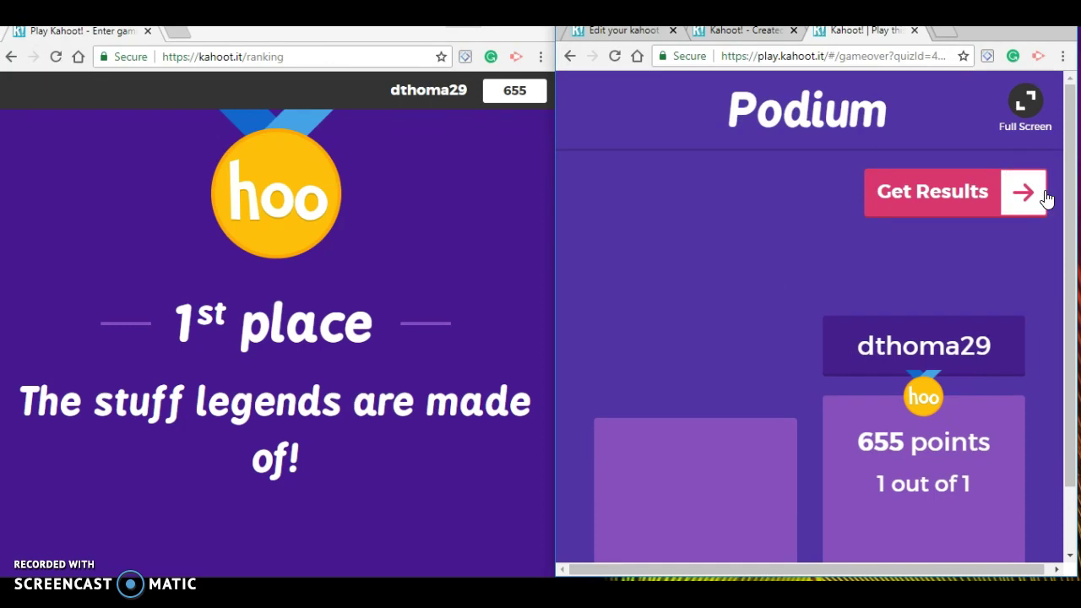
Maximize the host window and show the final game results
click(1041, 156)
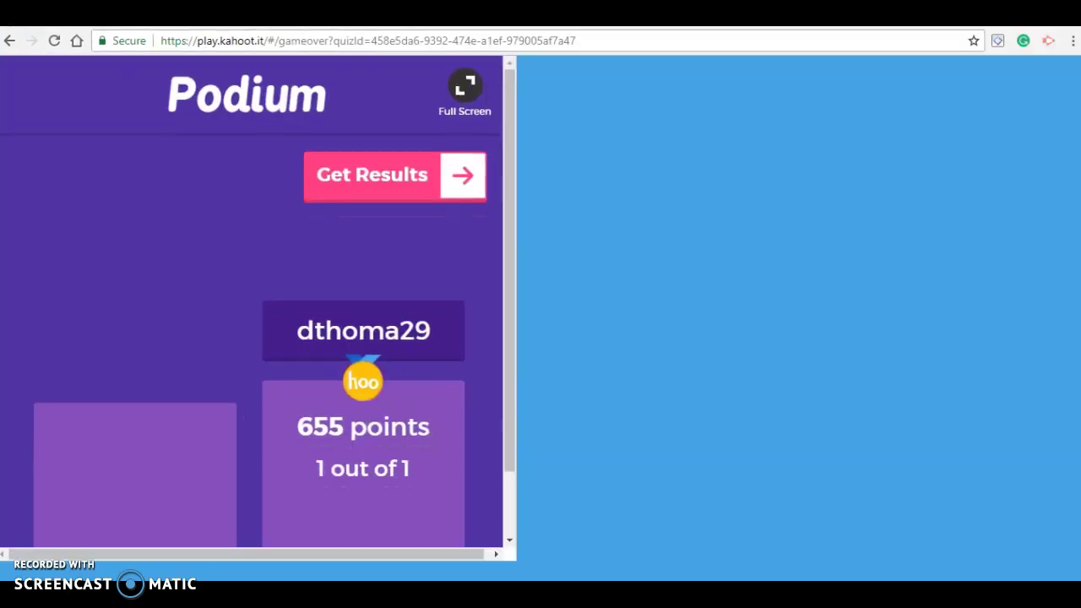
key(super+Up)
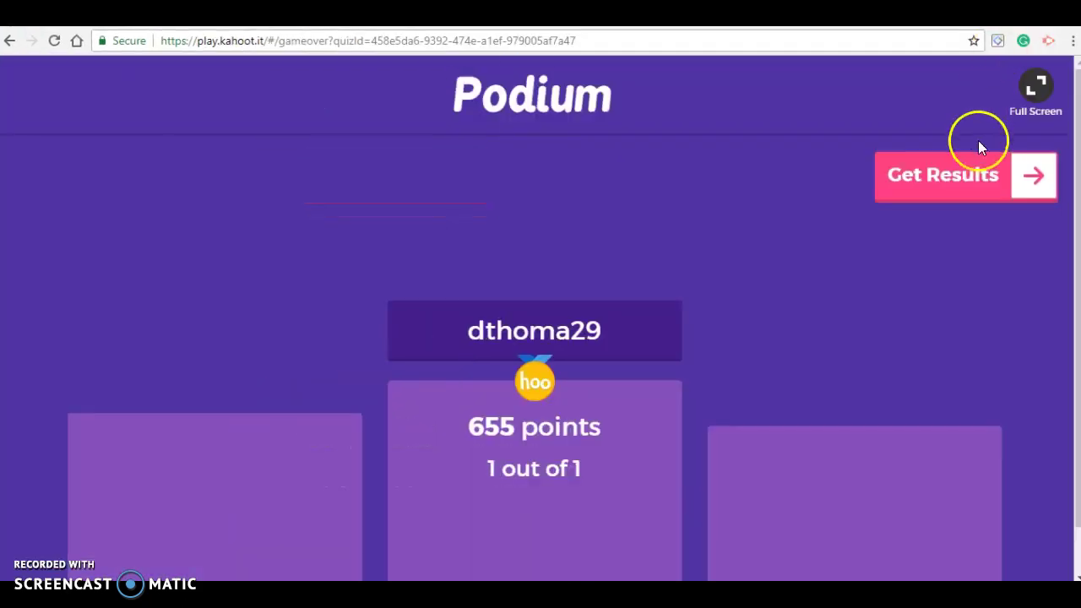
click(975, 177)
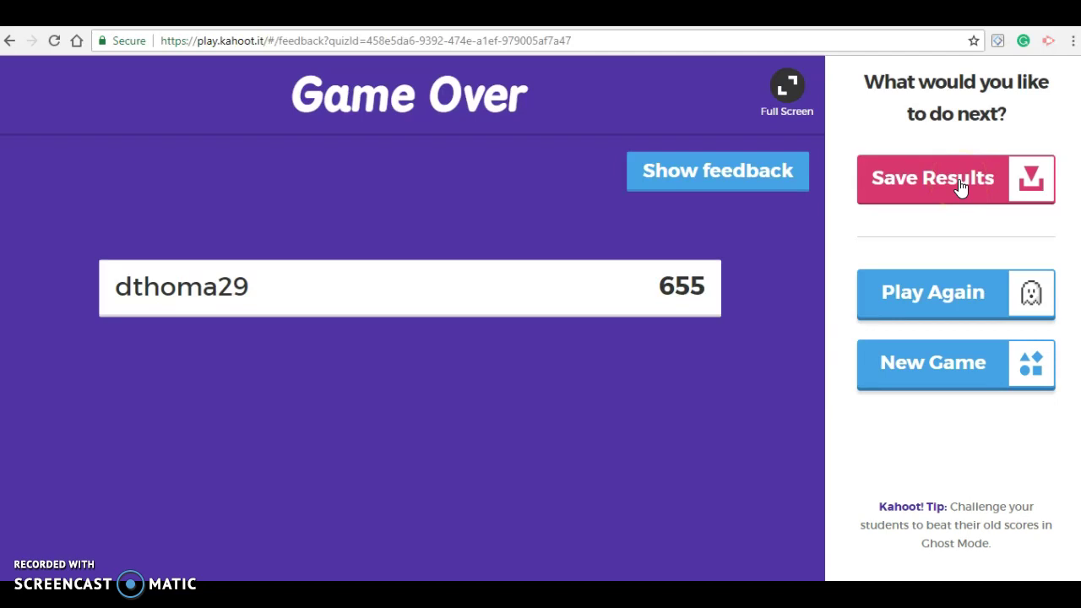
View the player feedback, then return to the 655-point scoreboard
click(926, 183)
click(777, 169)
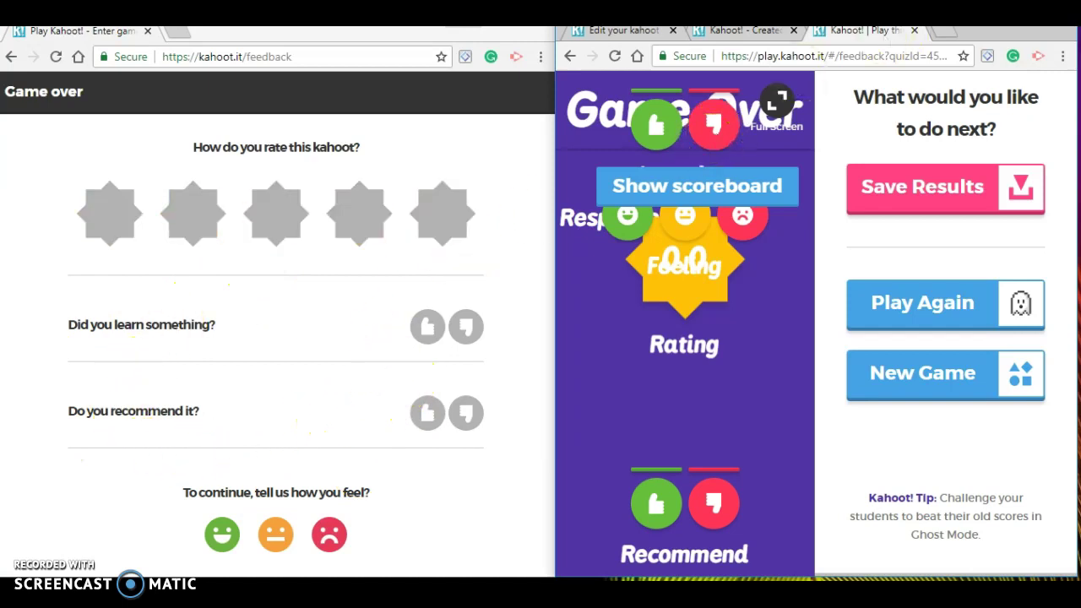
key(super+Up)
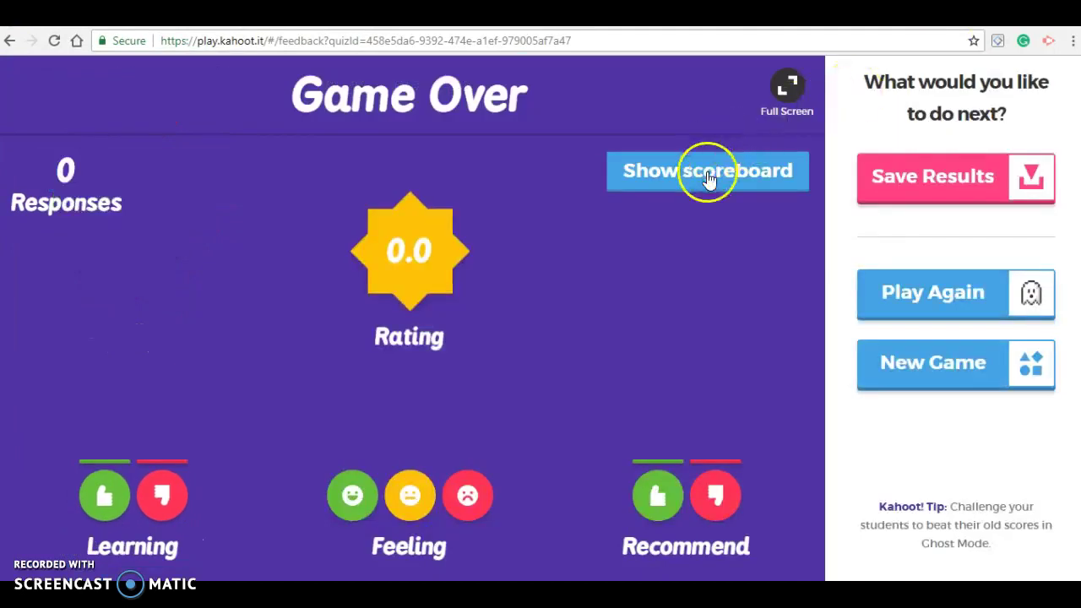
click(709, 180)
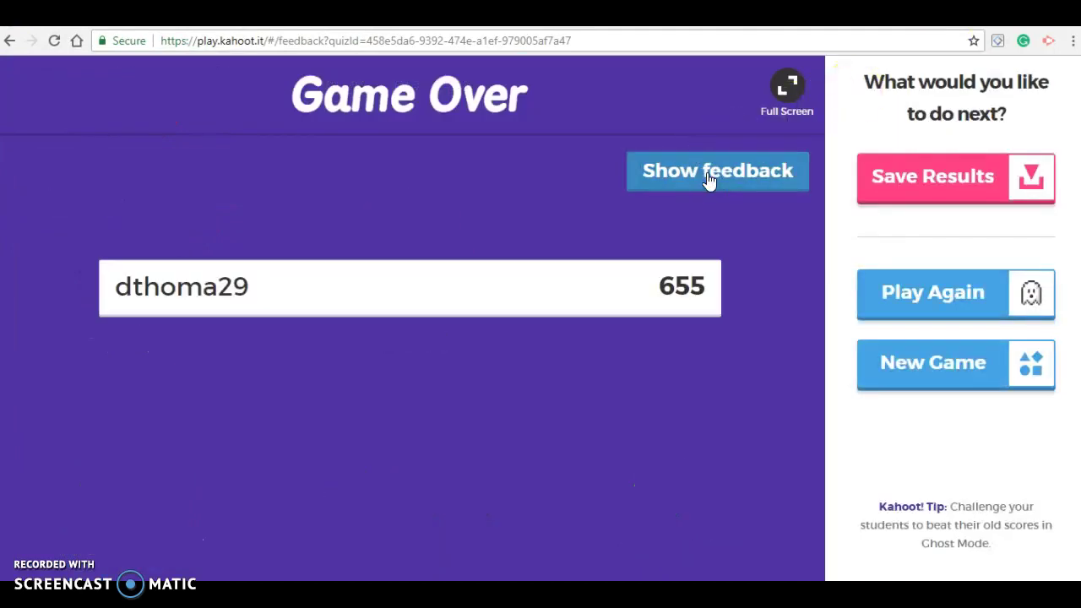